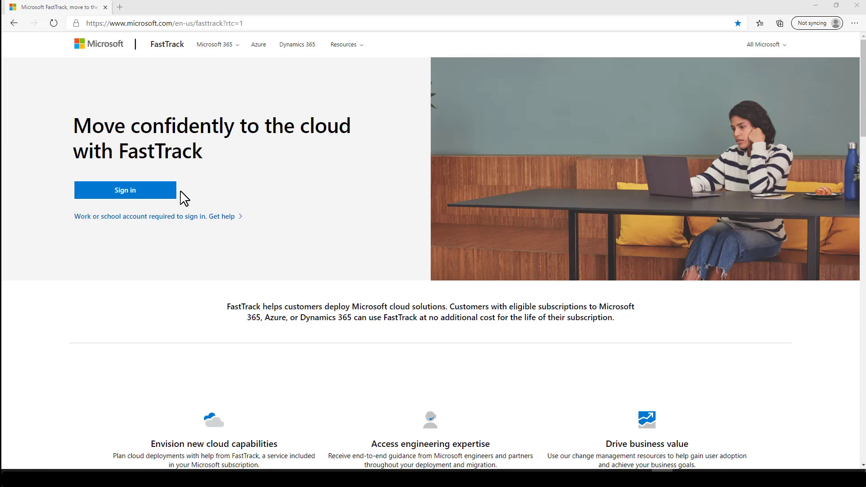
Sign in and start a FastTrack assistance request for Microsoft 365
left_click(156, 190)
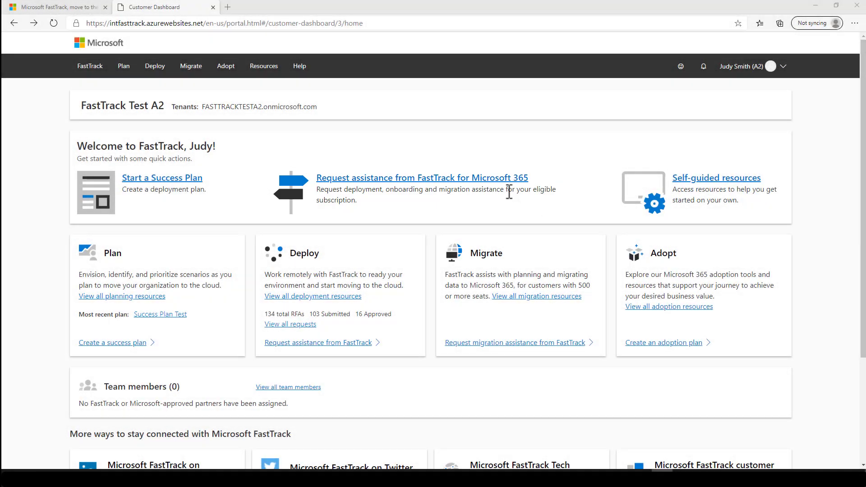
left_click(495, 178)
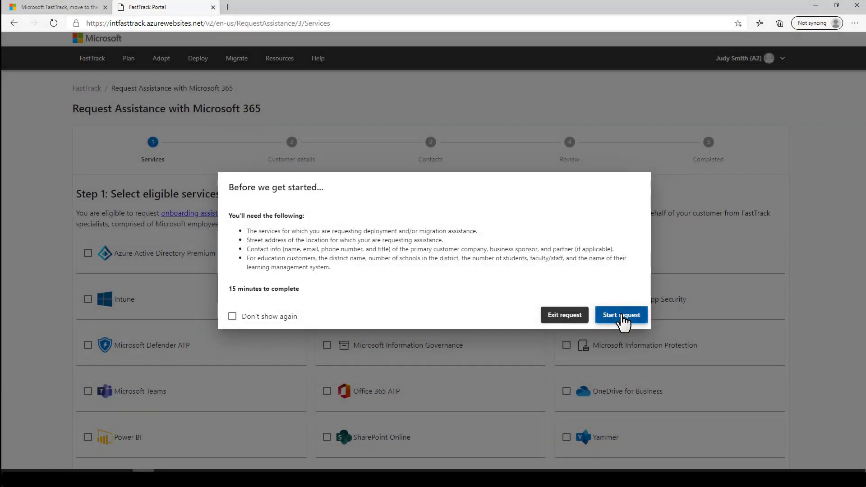
Dismiss the preparation notice and select Microsoft Teams as the requested service
left_click(621, 316)
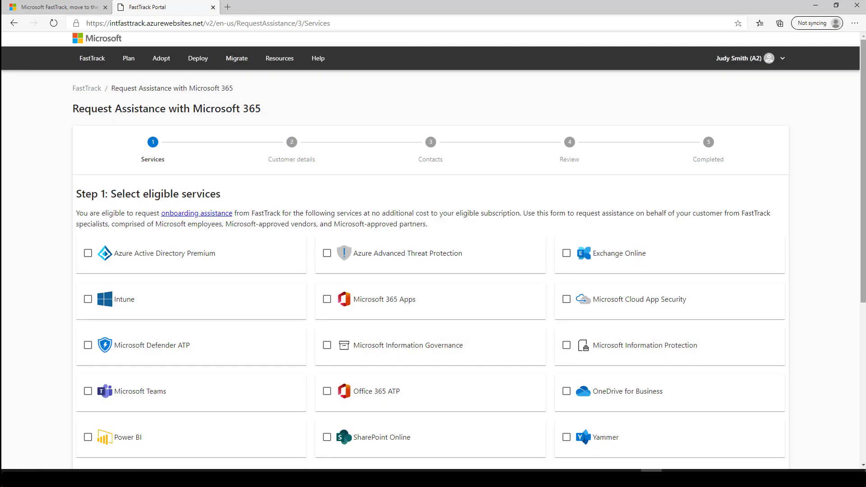
scroll(433, 270, "down", 2)
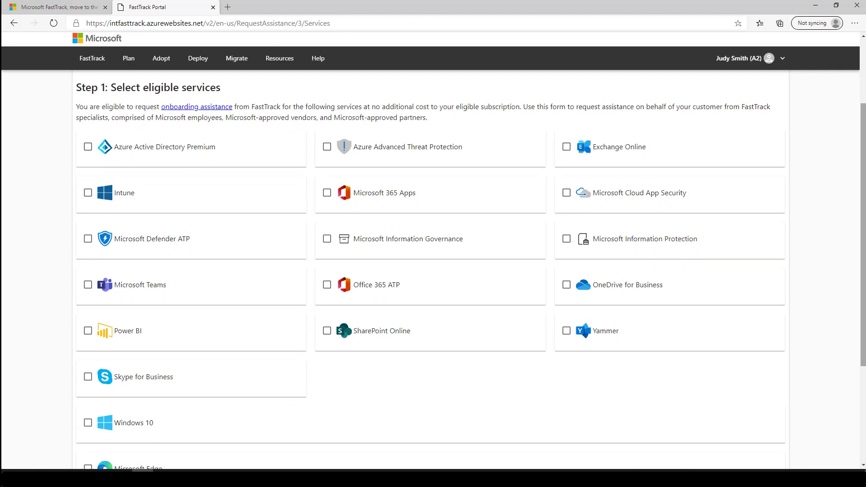
left_click(88, 289)
Set the Teams launch date to October 5, 2020
left_click(180, 320)
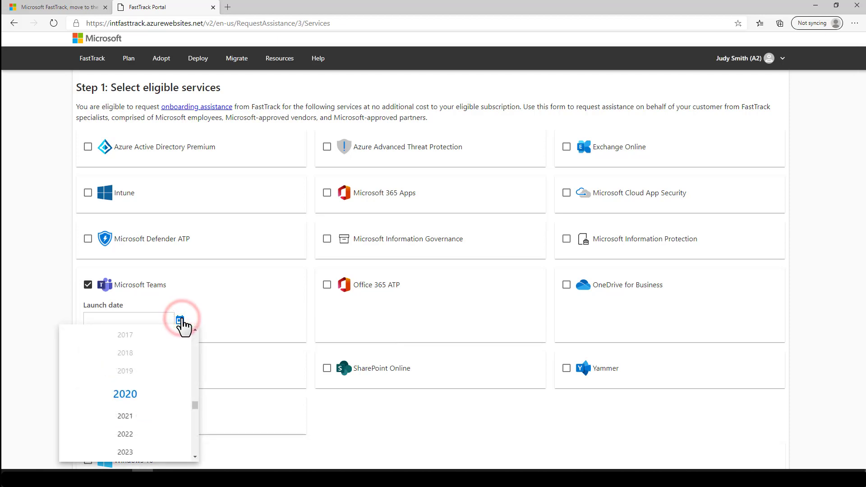
left_click(135, 393)
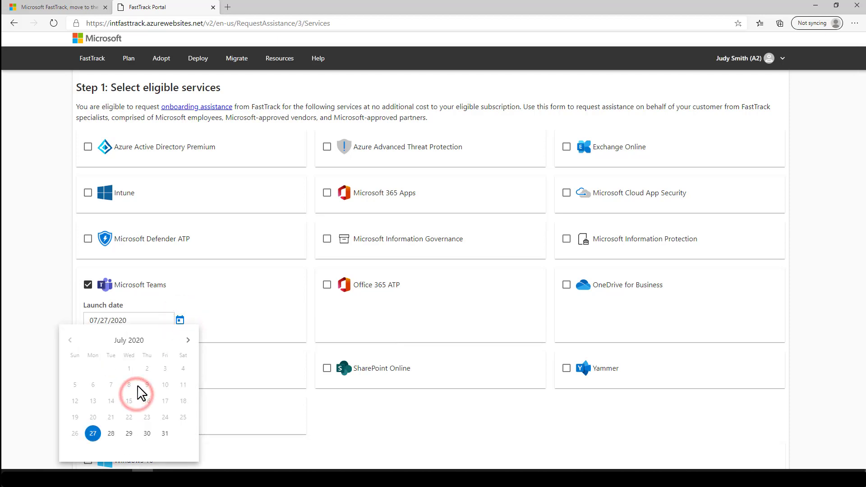
left_click(188, 340)
left_click(188, 340)
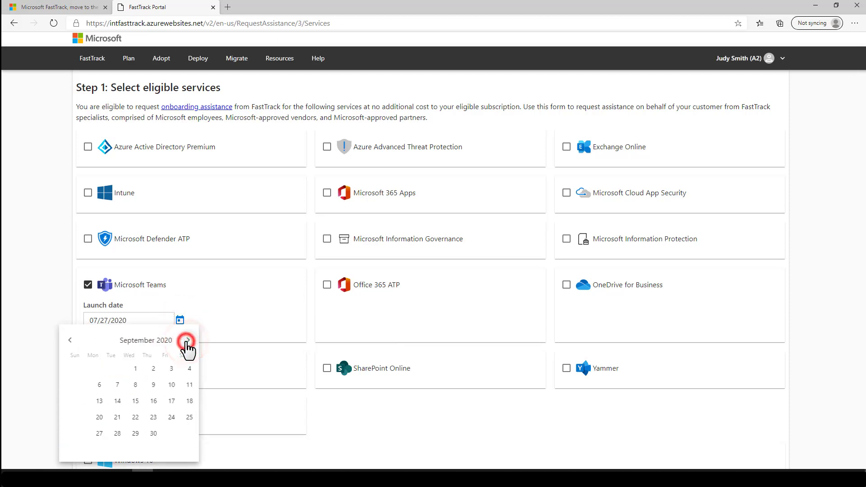
left_click(188, 341)
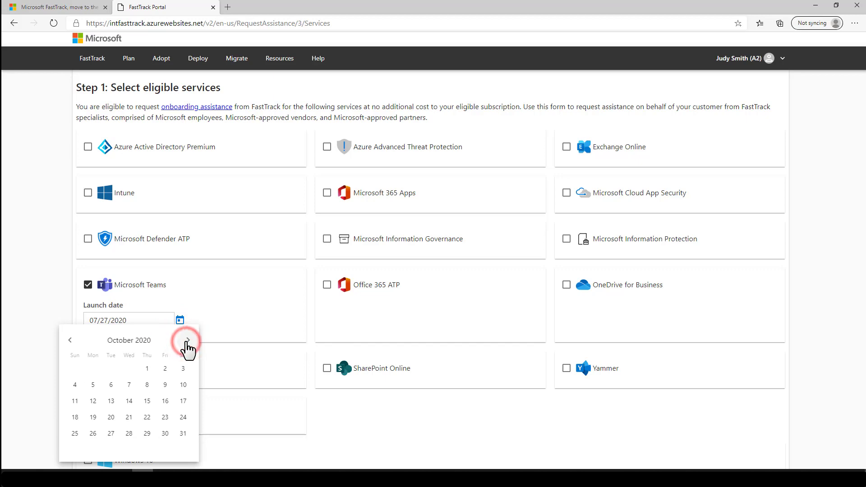
left_click(93, 385)
scroll(93, 389, "down", 2)
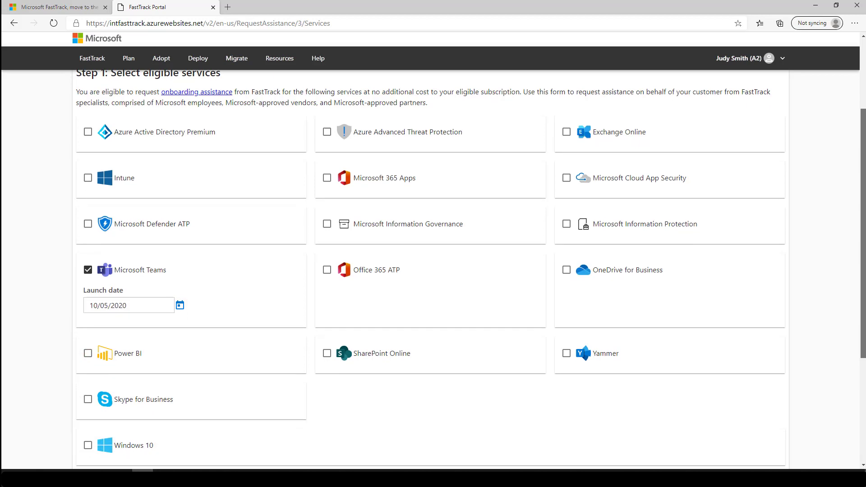
scroll(433, 271, "down", 2)
scroll(433, 271, "down", 2)
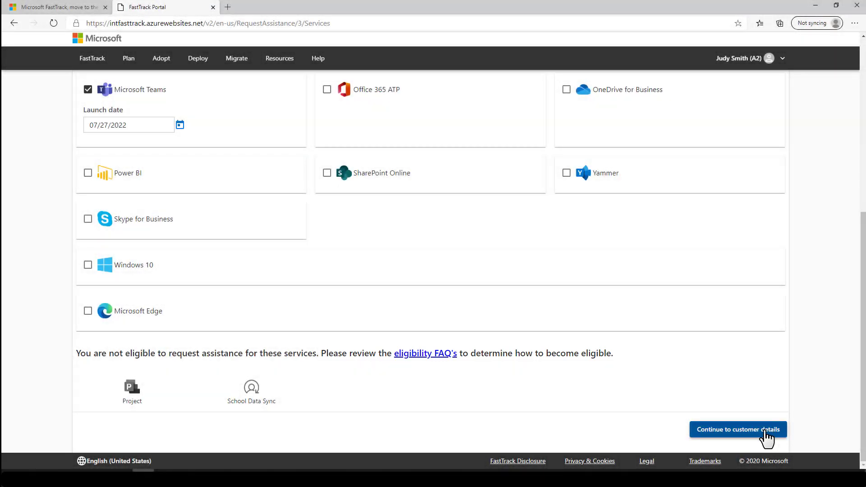
Name the request 'Microsoft Teams deployment' with eliminating on-premise hardware cost as purchase reason
left_click(769, 435)
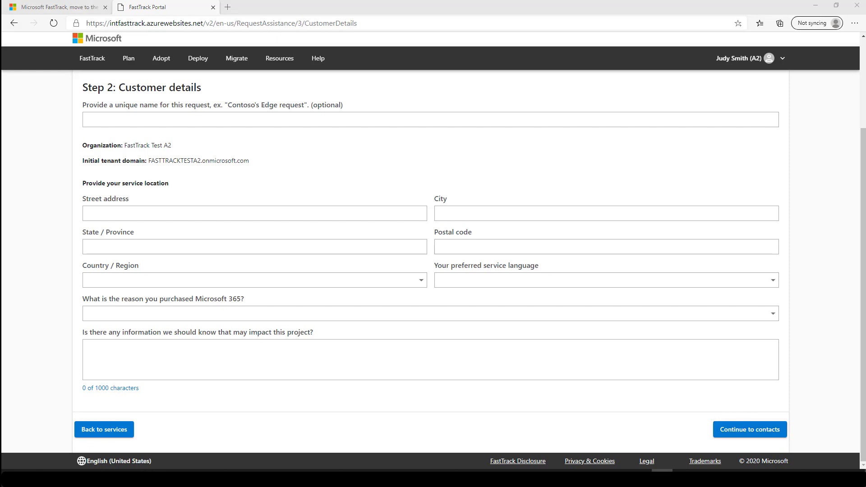
type("Microsoft Teams deployment")
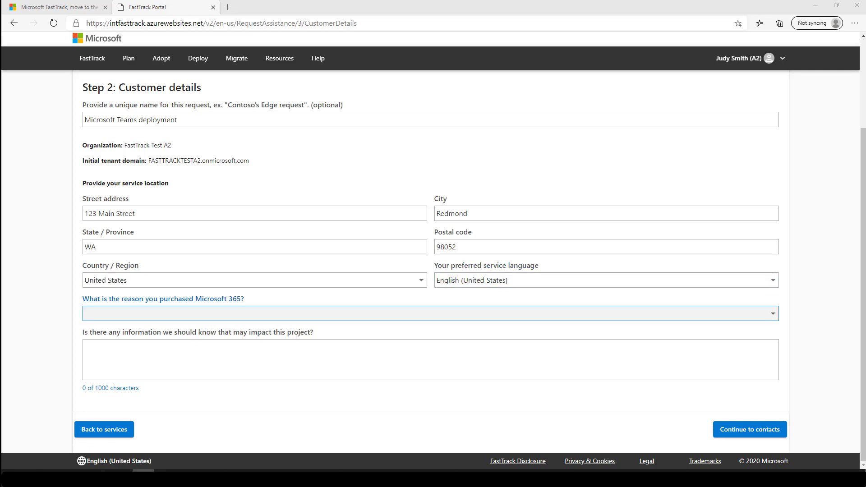
left_click(120, 314)
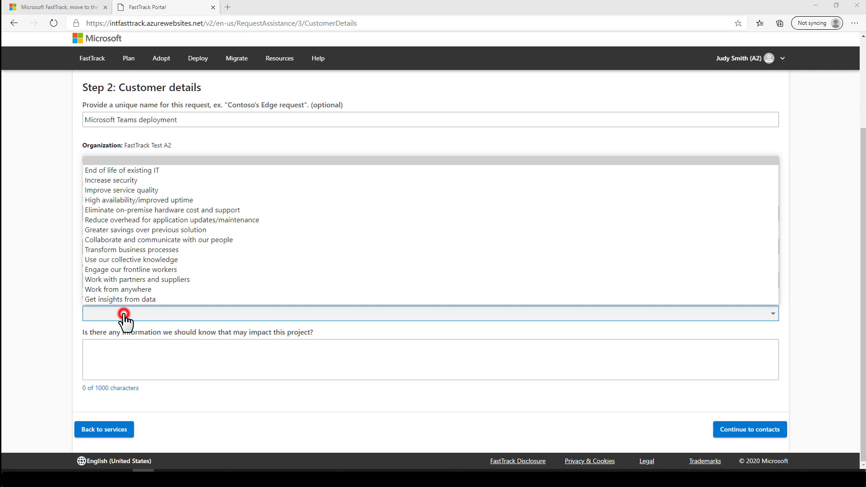
left_click(120, 211)
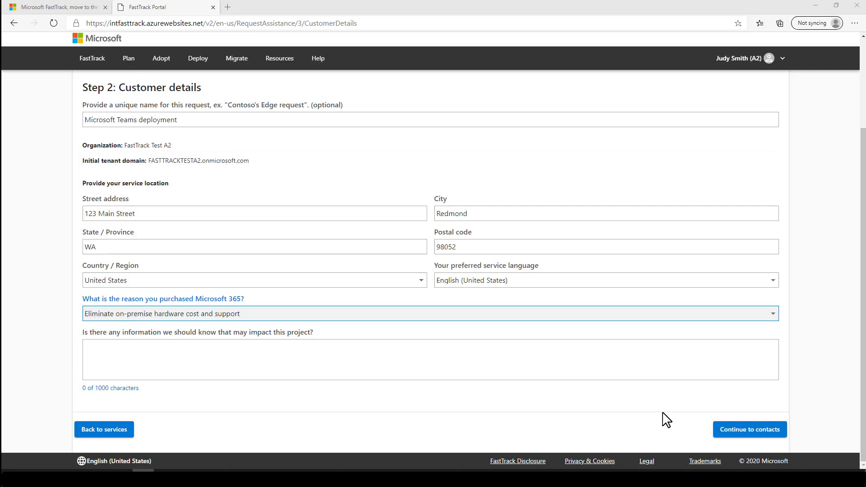
left_click(735, 431)
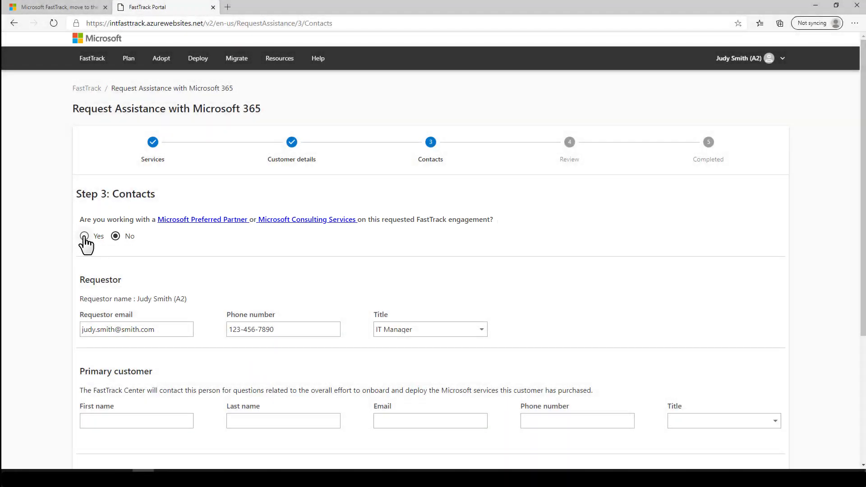
Answer no partner engaged and make the business sponsor the primary customer contact
left_click(85, 236)
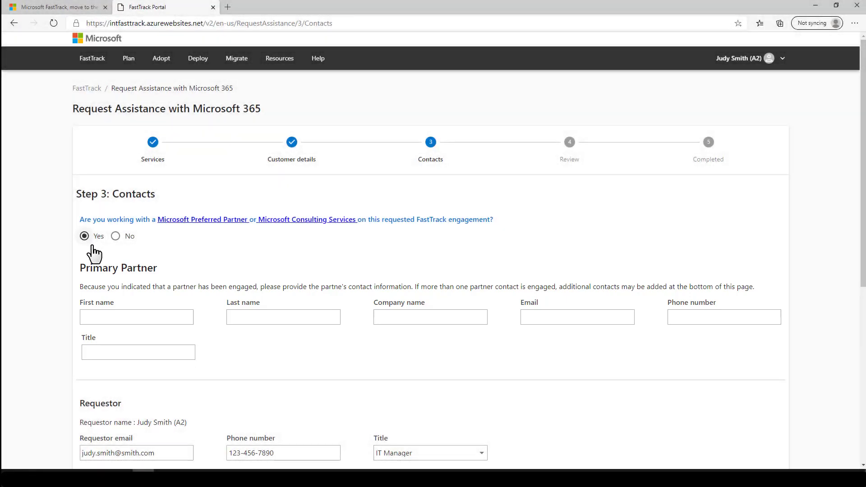
left_click(116, 236)
left_click_drag(862, 261, 861, 300)
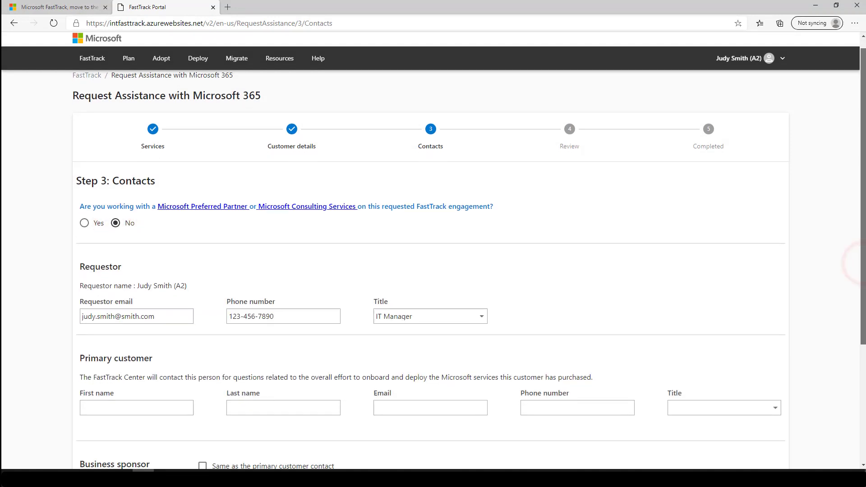
scroll(469, 253, "down", 2)
scroll(469, 253, "down", 1)
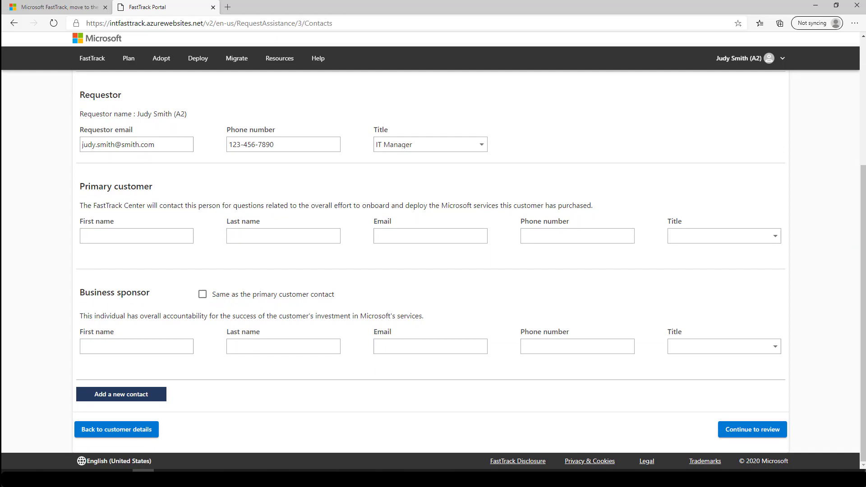
left_click(202, 295)
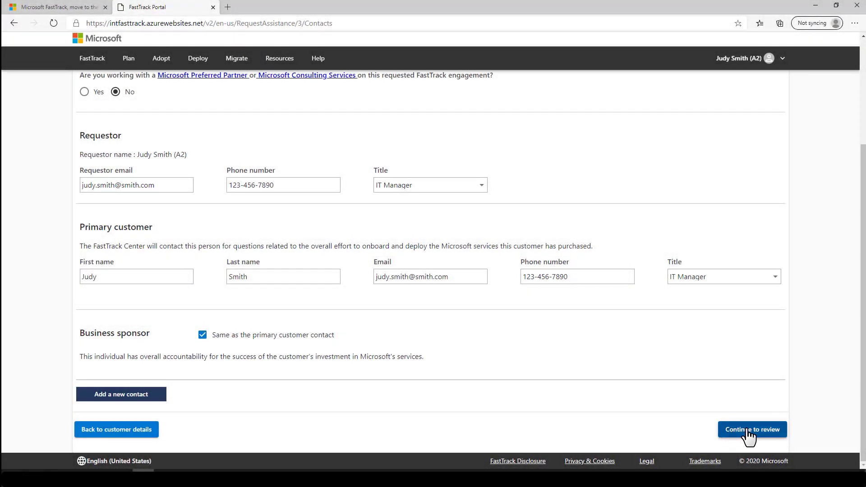
Review the Microsoft Teams request, submit it and agree to the terms
left_click(748, 430)
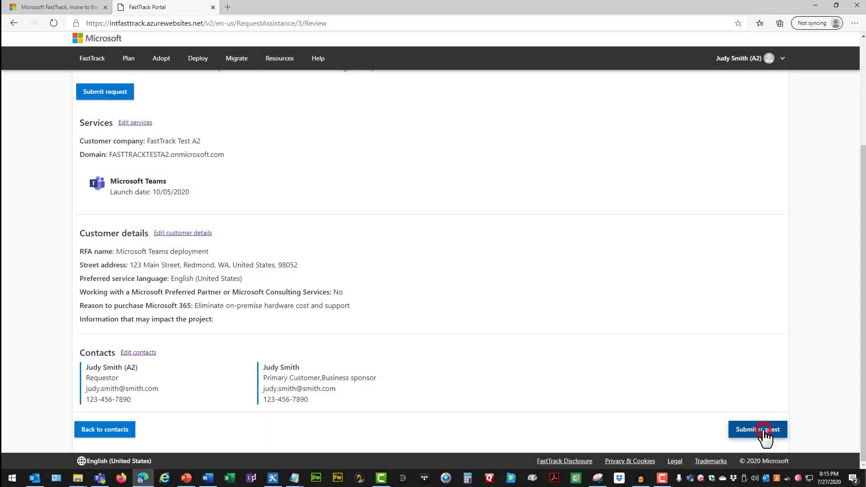
left_click(764, 432)
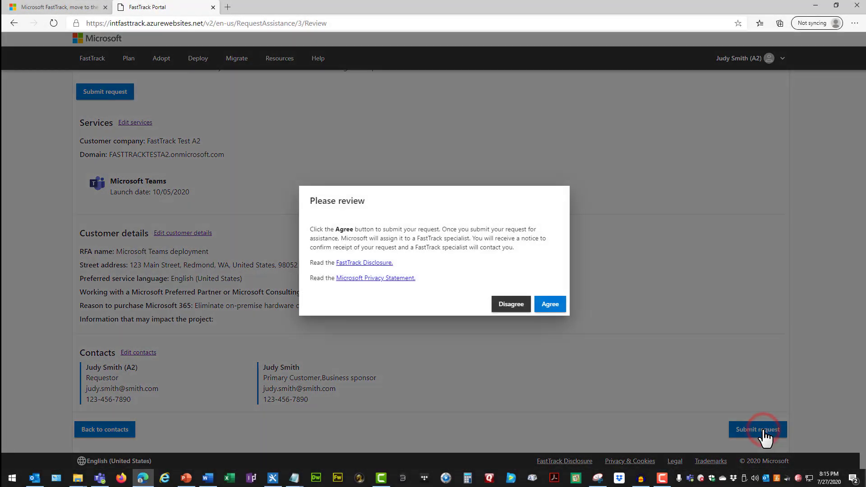
left_click(548, 309)
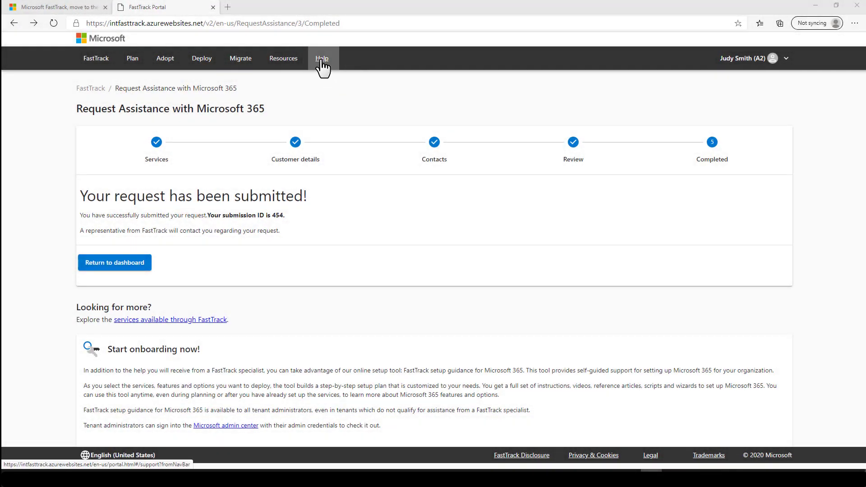
Open the Help page from the confirmation for request 454
left_click(322, 63)
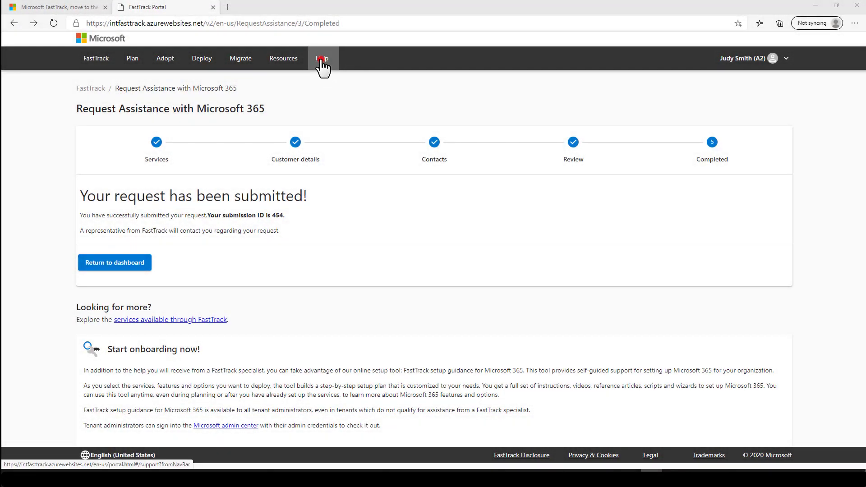